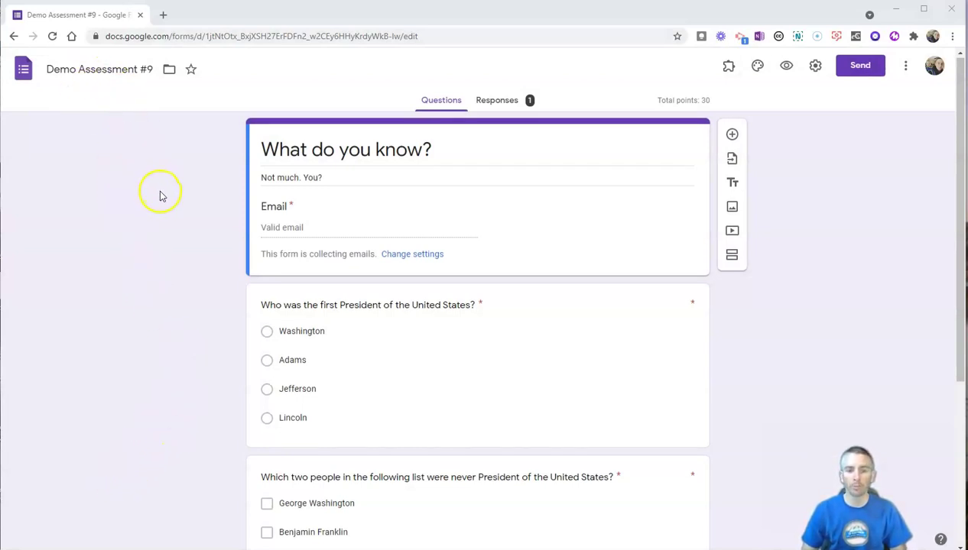
- Look over the first President, 'Which two people' and Carnegie Hall questions in the editor
scroll(688, 315, "down", 2)
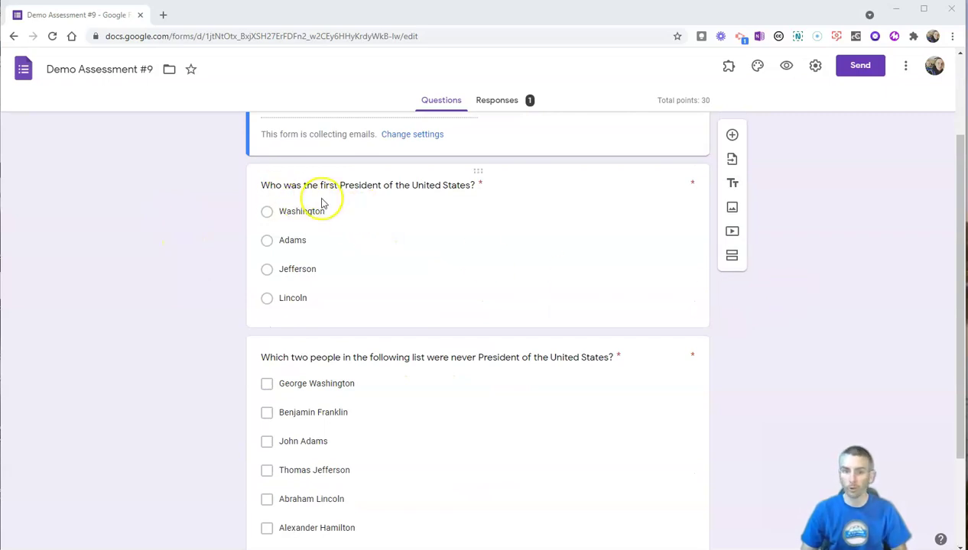
scroll(320, 268, "down", 2)
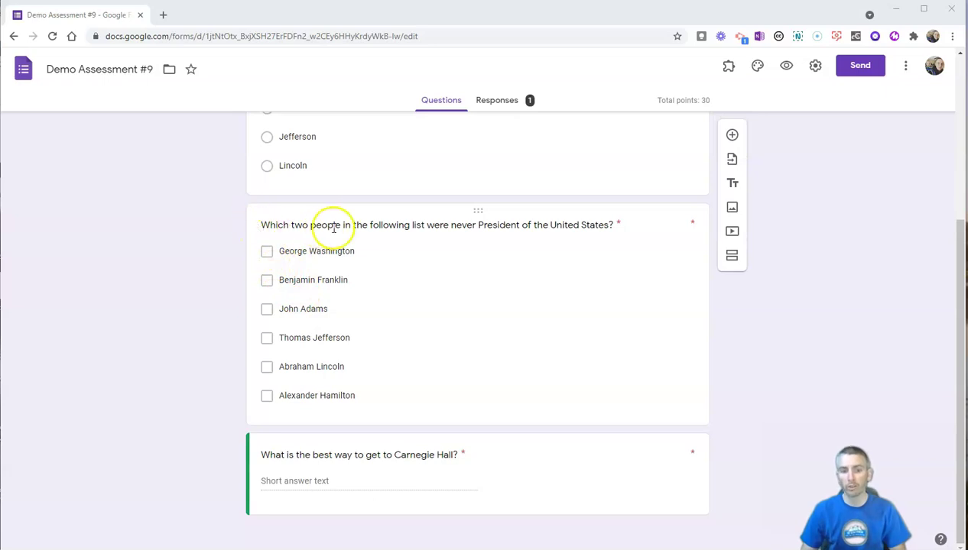
left_click(546, 242)
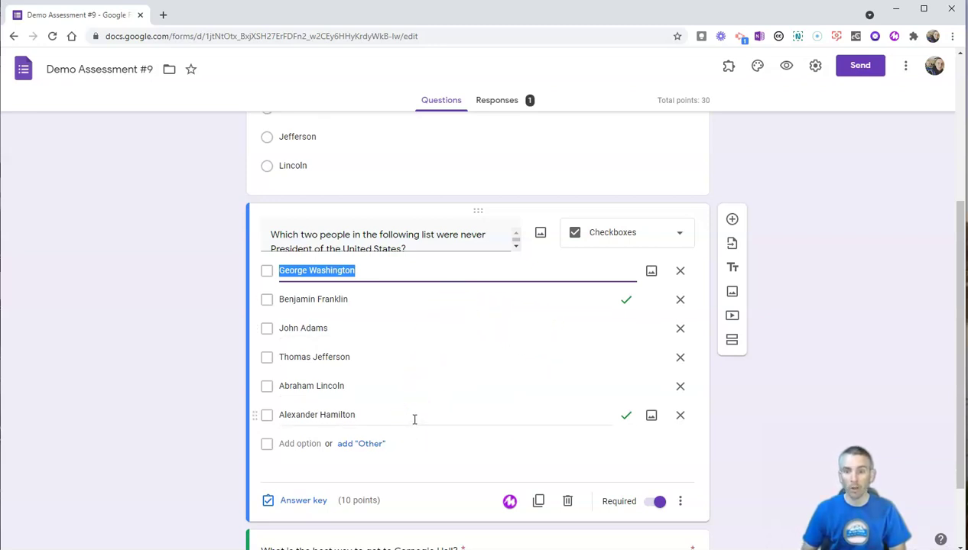
left_click(314, 415)
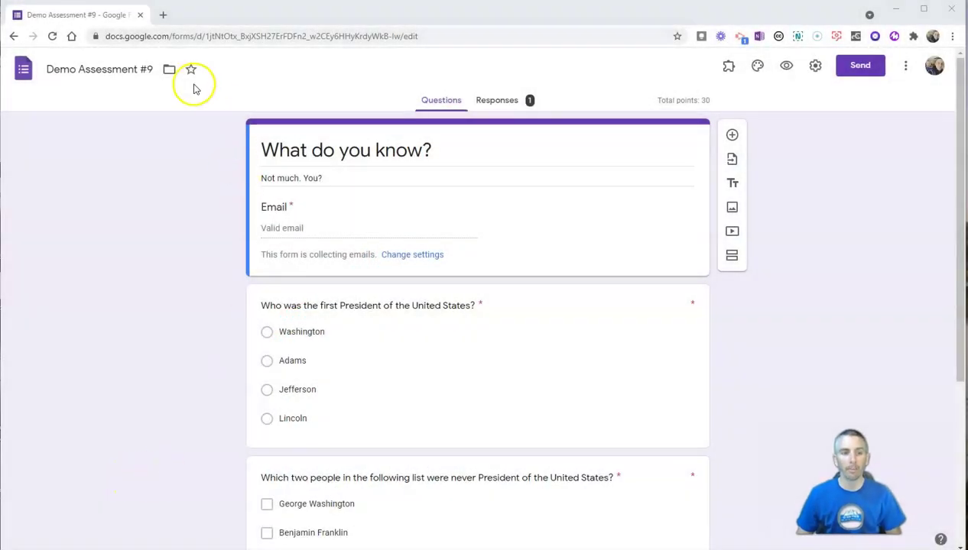
scroll(147, 358, "down", 2)
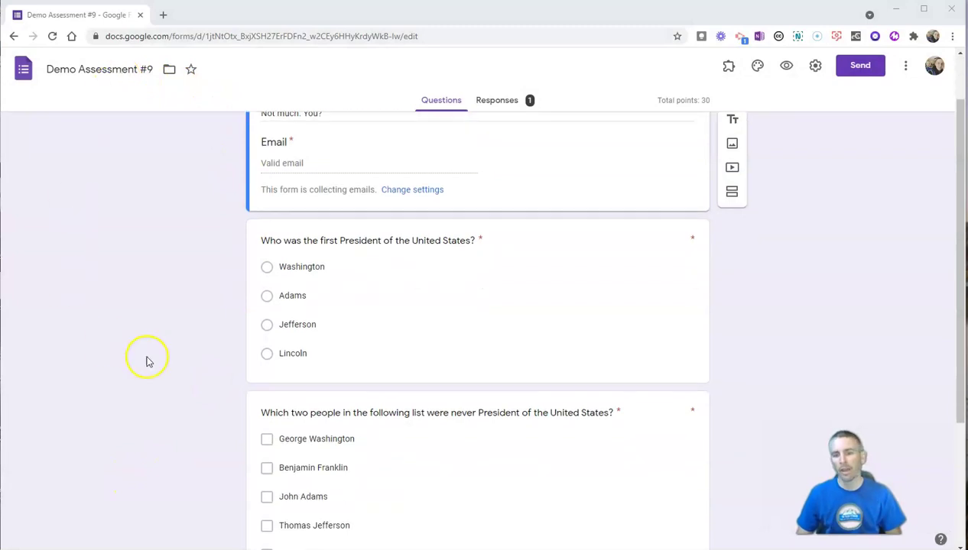
left_click(450, 239)
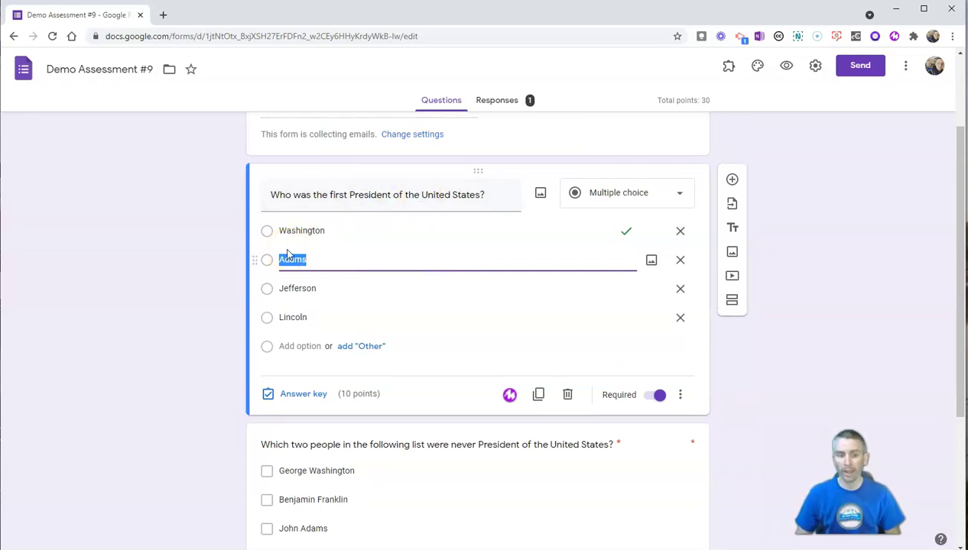
scroll(168, 309, "down", 4)
left_click(487, 277)
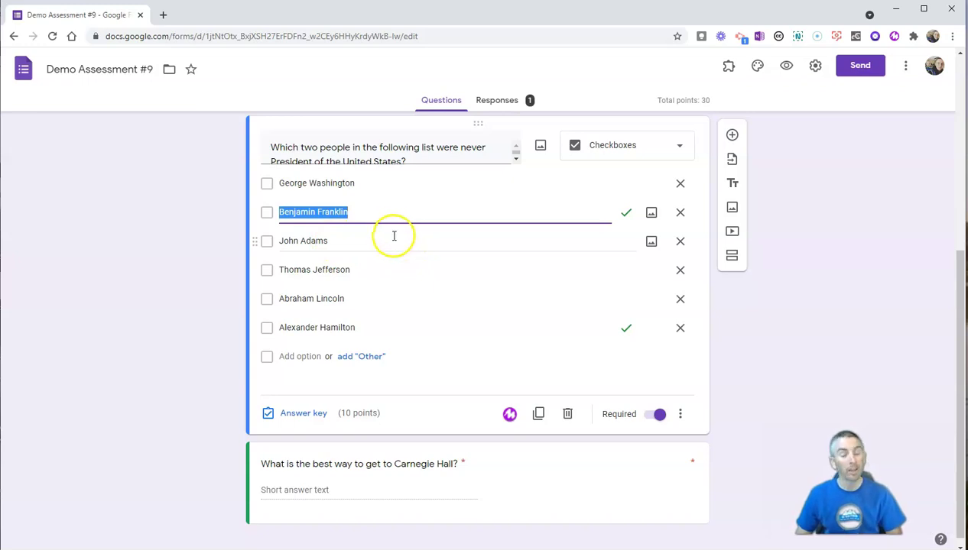
scroll(386, 344, "down", 1)
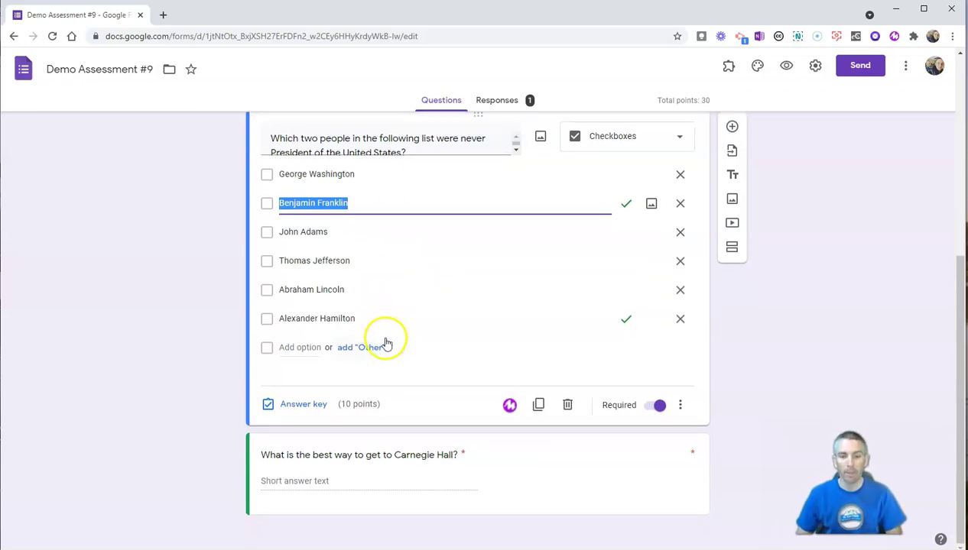
left_click(489, 470)
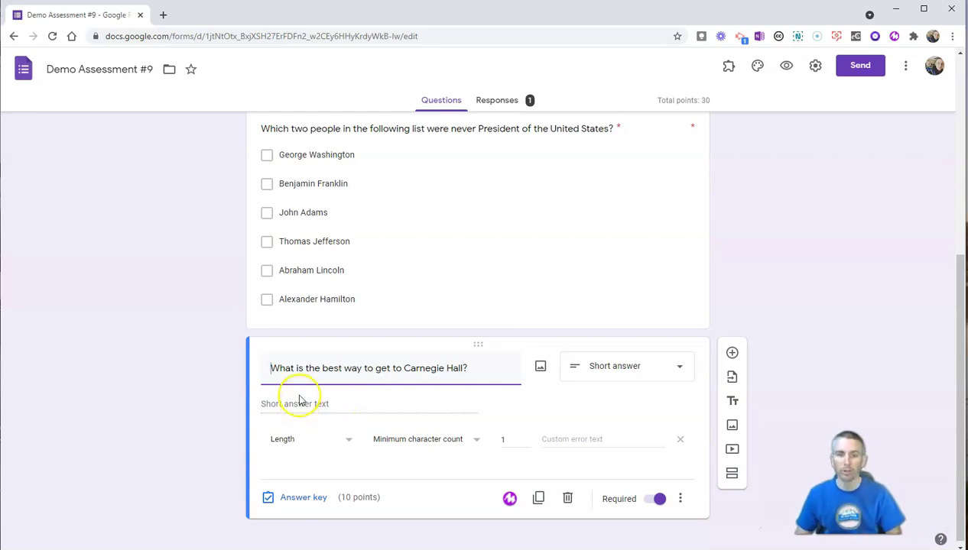
scroll(298, 394, "up", 4)
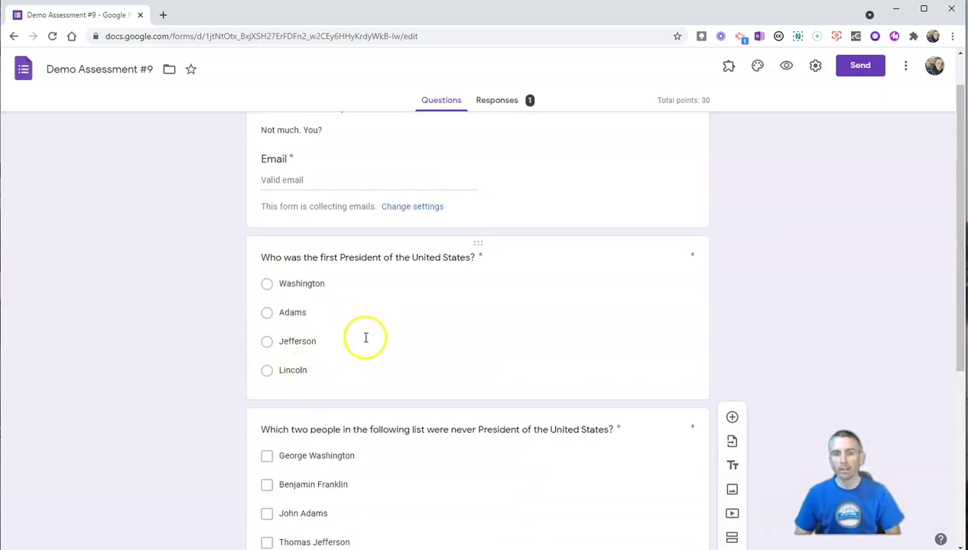
scroll(365, 337, "up", 1)
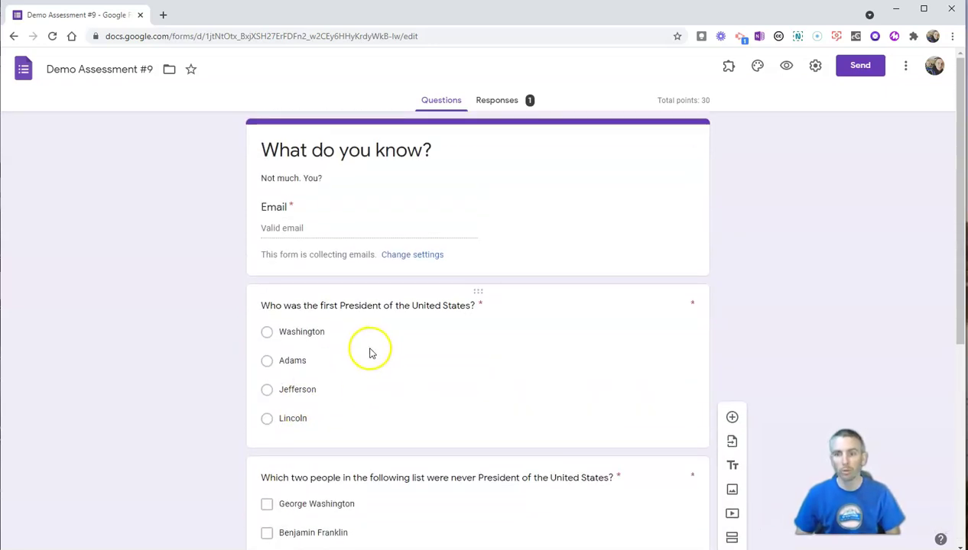
- In preview, enter an email and answer Washington, Benjamin Franklin and John Adams, Practice; submit, then view the score
left_click(789, 66)
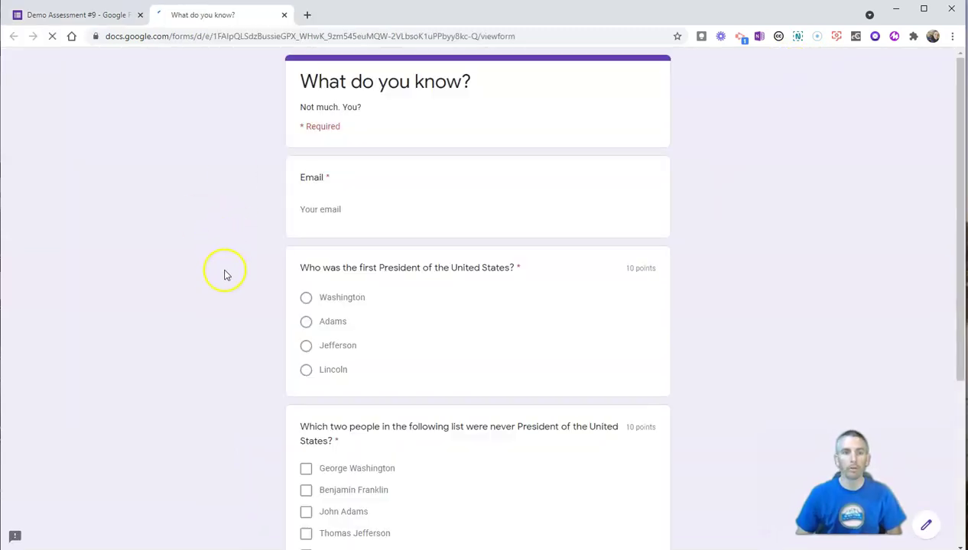
left_click(367, 212)
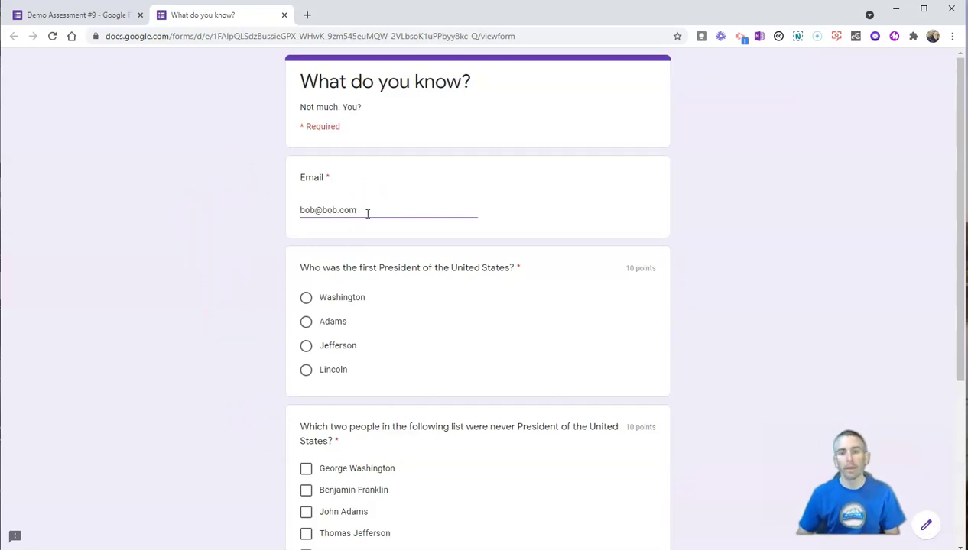
left_click(305, 297)
scroll(548, 329, "down", 2)
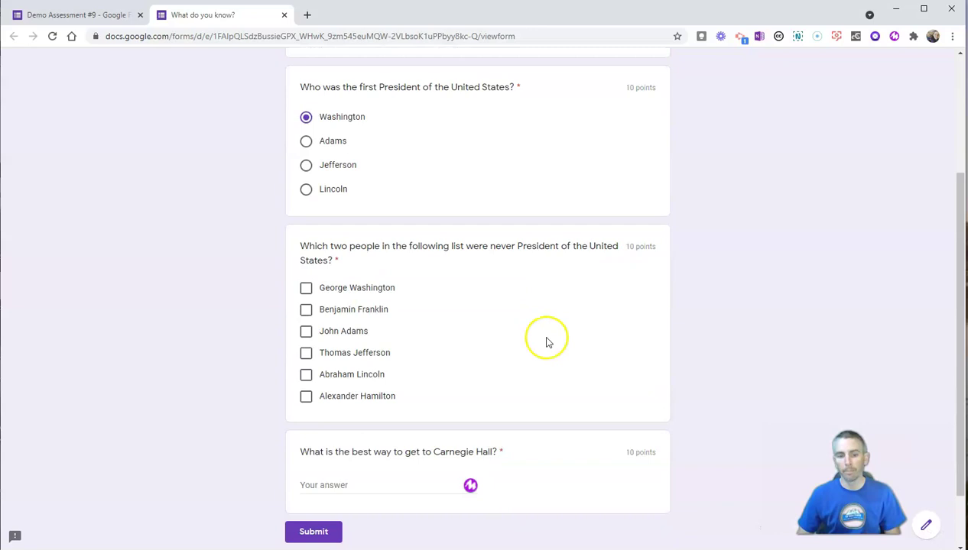
left_click(305, 310)
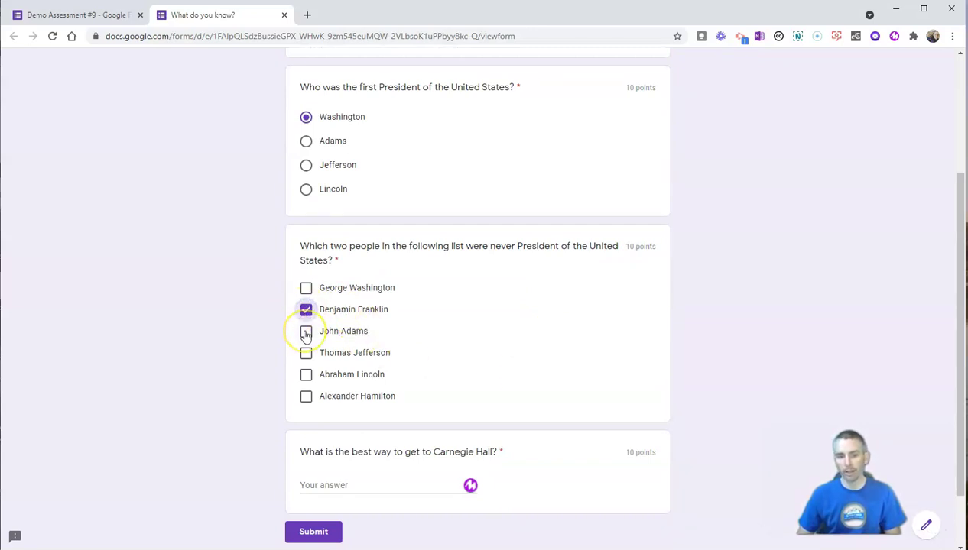
left_click(305, 332)
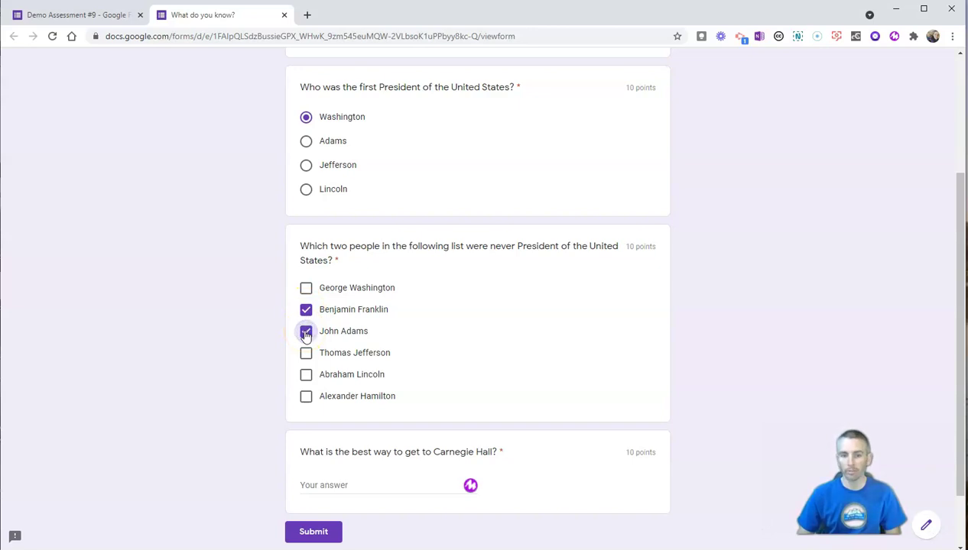
left_click(406, 490)
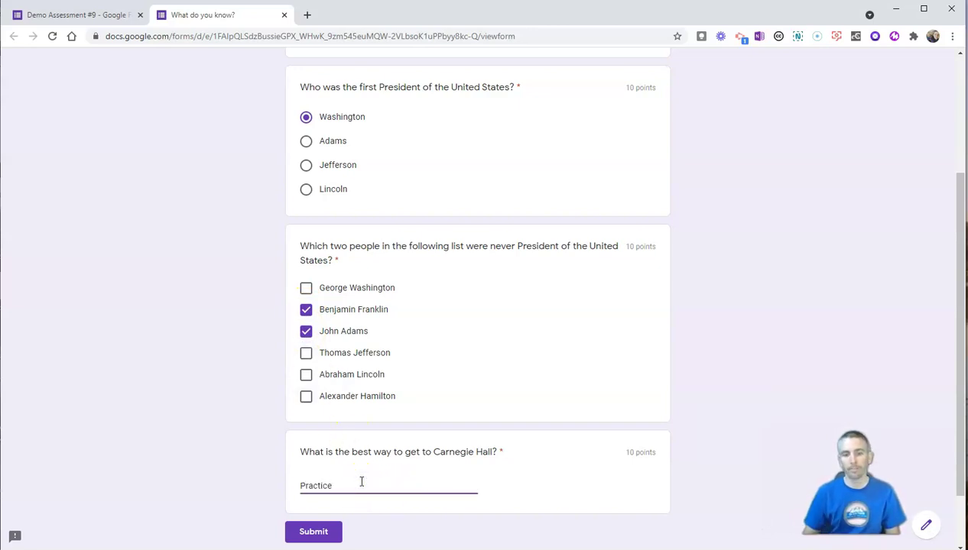
left_click(330, 532)
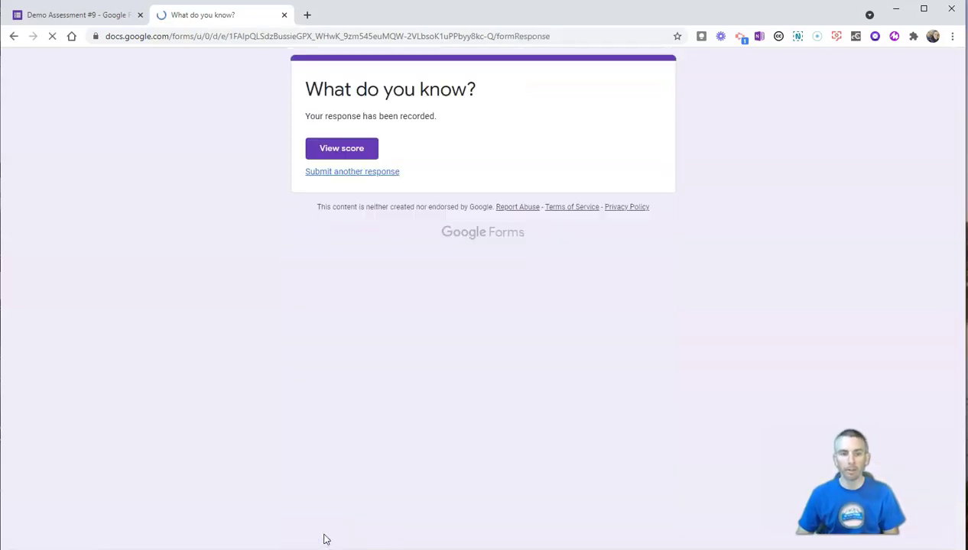
left_click(335, 149)
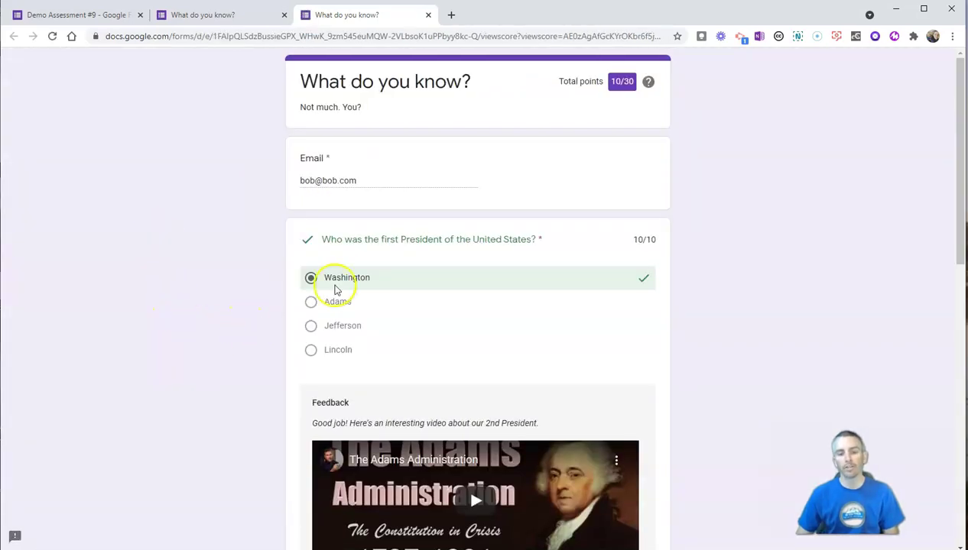
- Scroll through the 10/30 score results, then close that tab
scroll(437, 283, "down", 6)
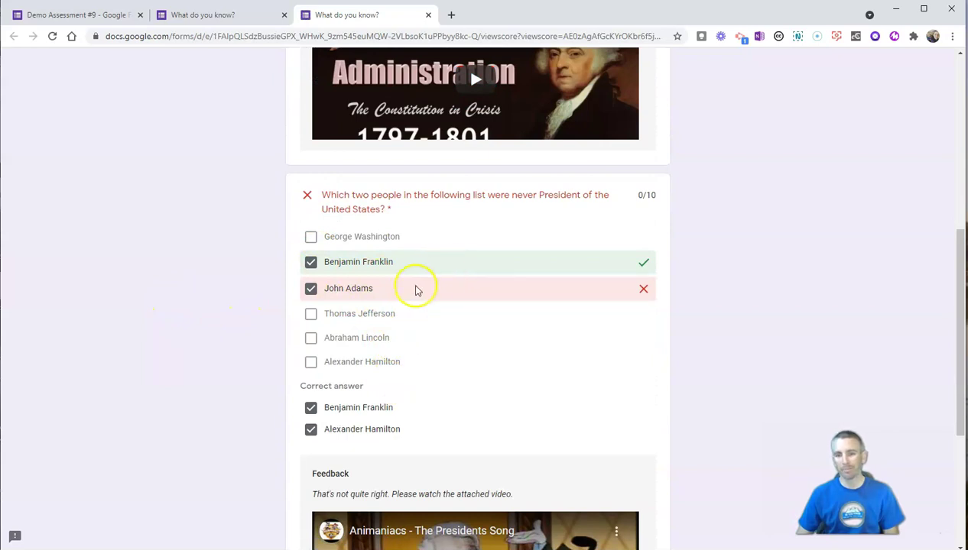
scroll(410, 290, "down", 2)
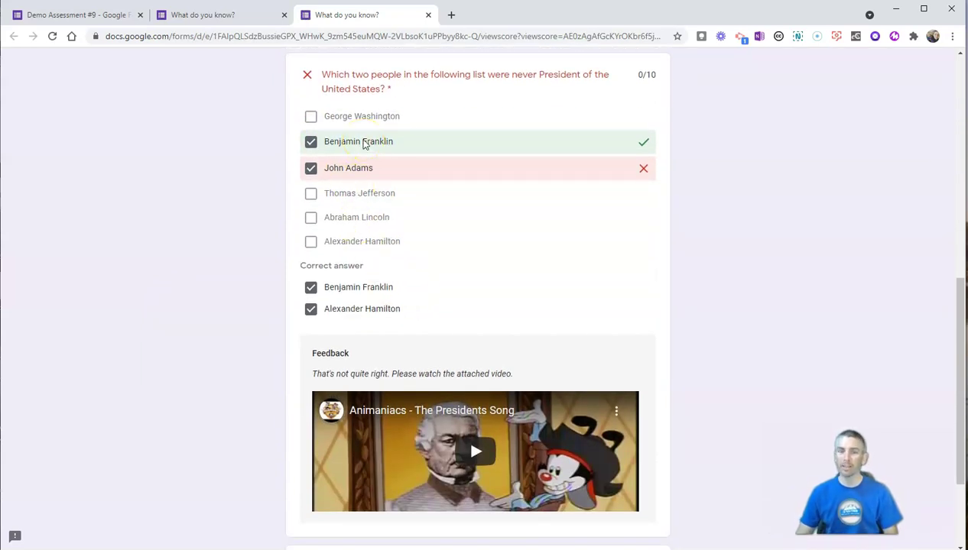
scroll(365, 145, "down", 2)
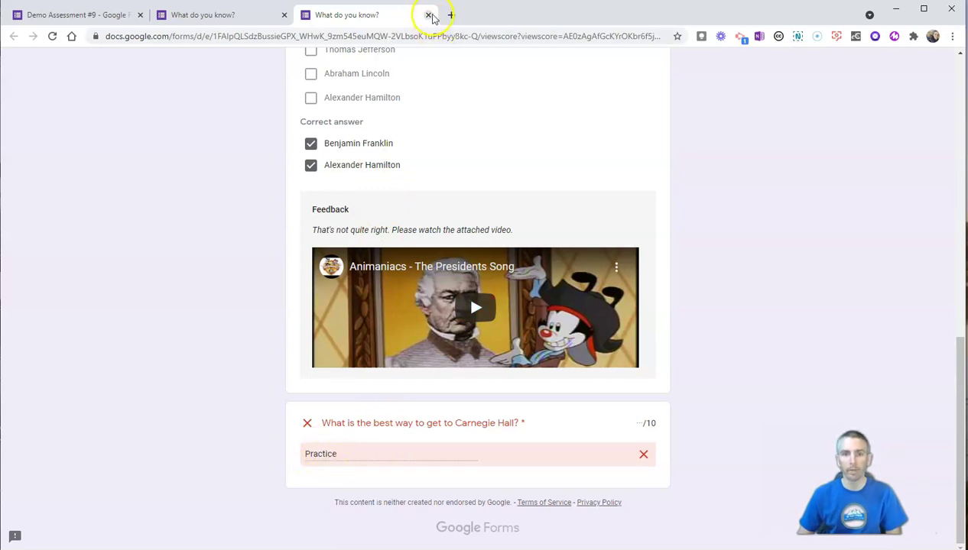
left_click(429, 16)
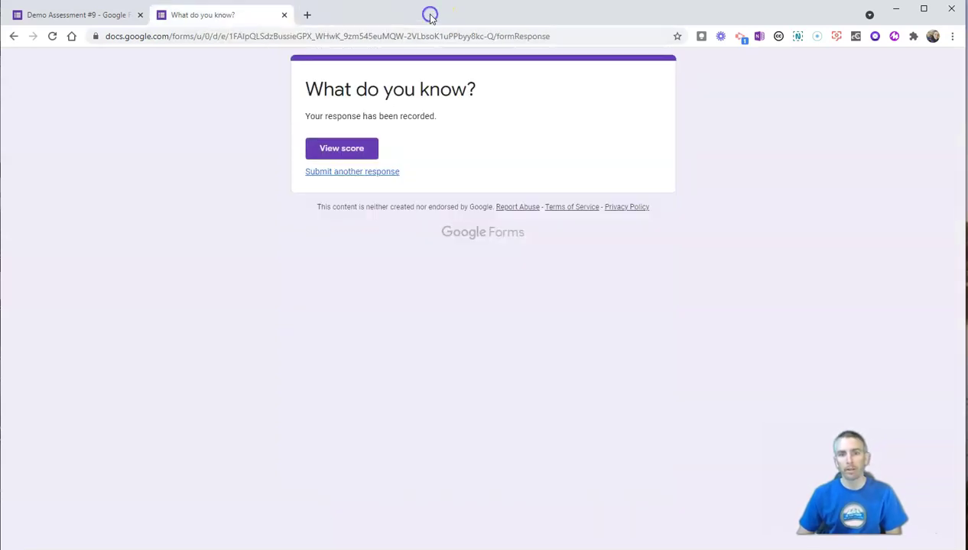
- From the Responses summary, link responses to a new 'Demo Assessment #9 (Responses)' spreadsheet
left_click(288, 15)
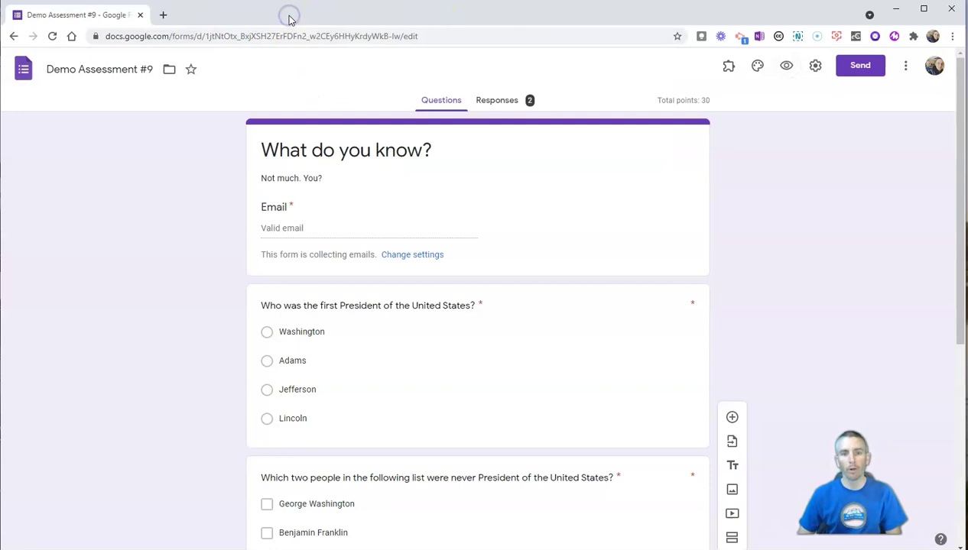
left_click(495, 107)
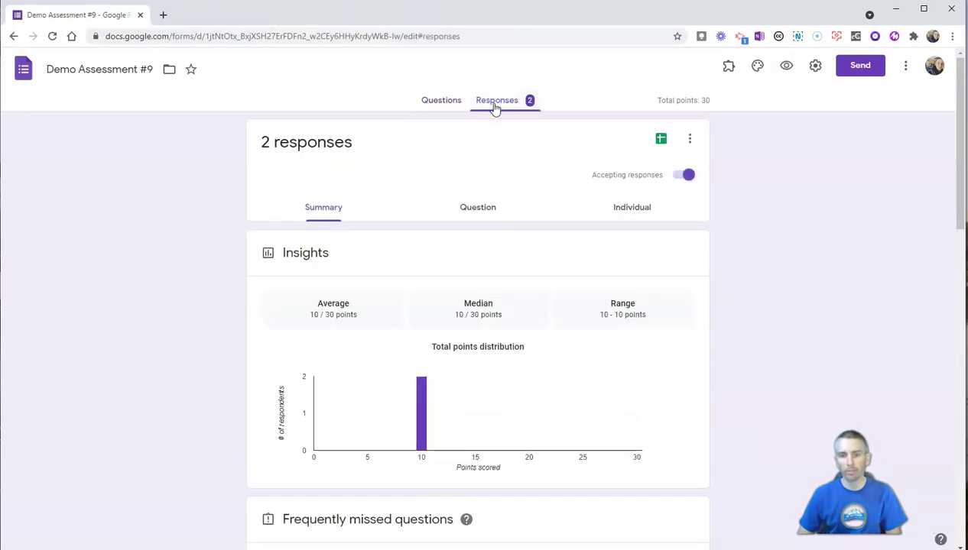
scroll(502, 309, "down", 3)
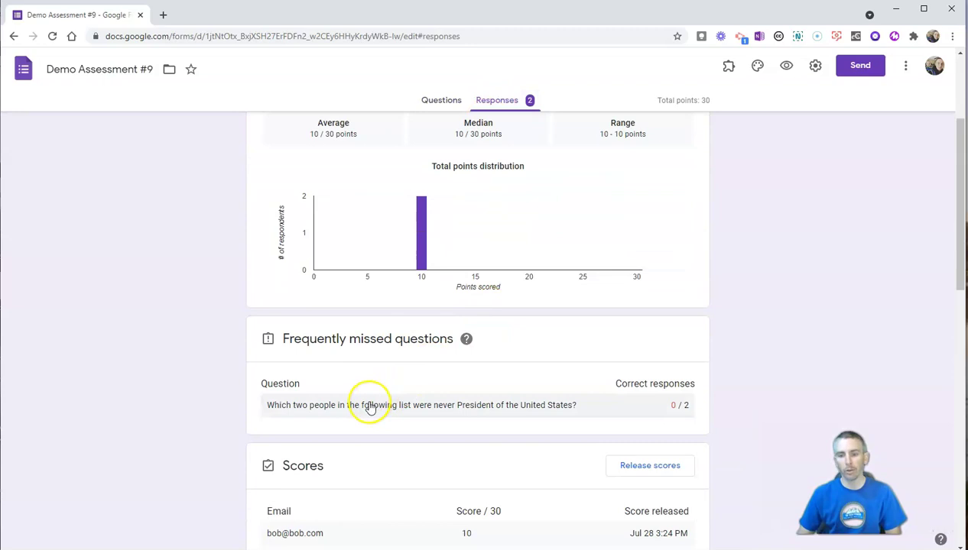
scroll(368, 406, "down", 3)
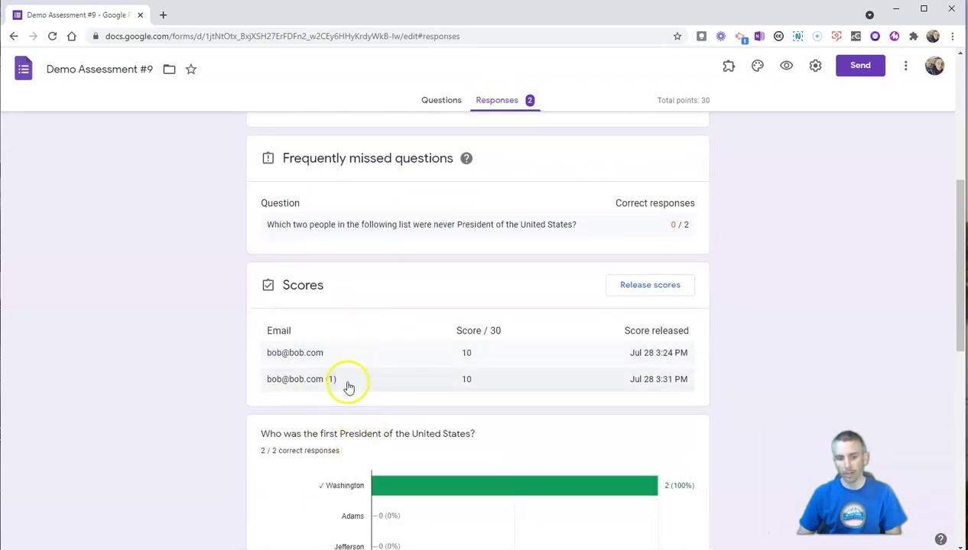
scroll(348, 388, "down", 5)
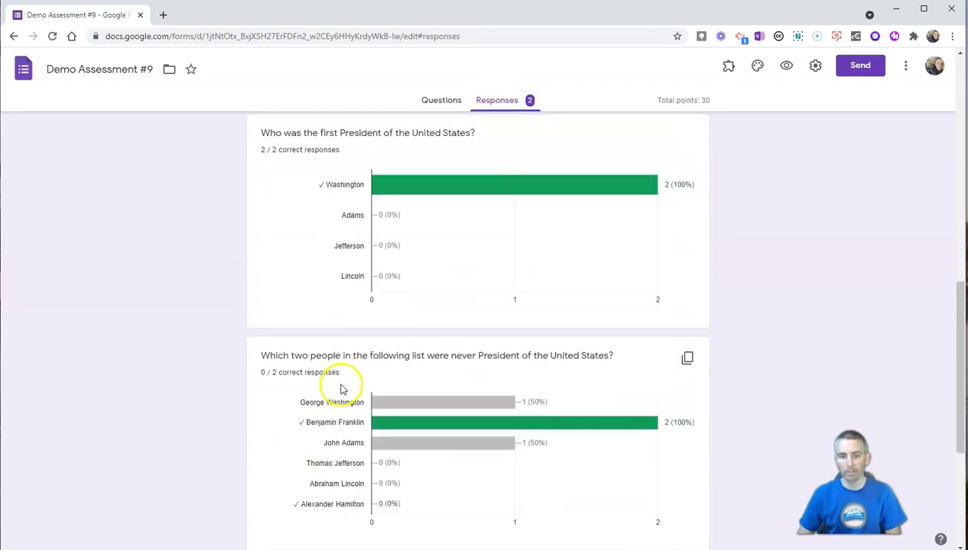
scroll(340, 386, "up", 8)
scroll(648, 231, "up", 3)
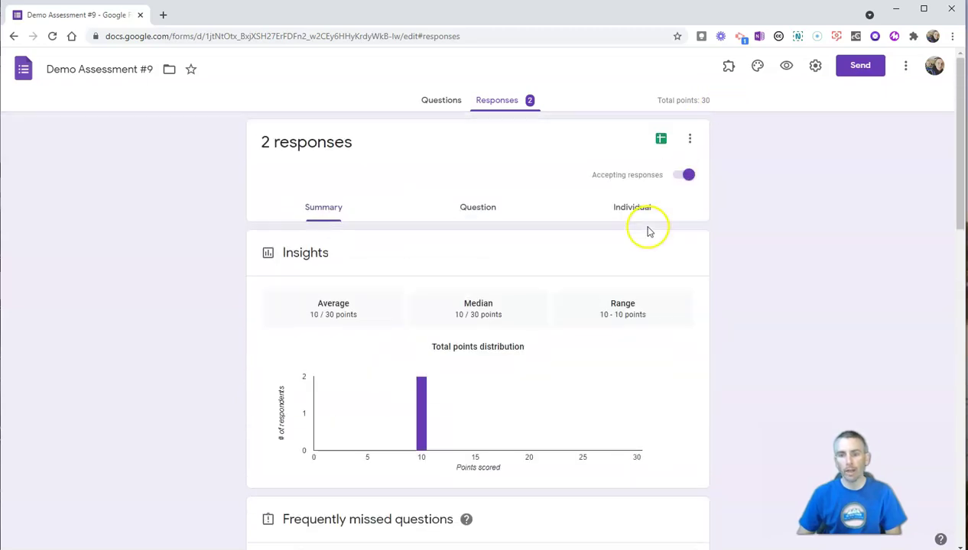
left_click(662, 139)
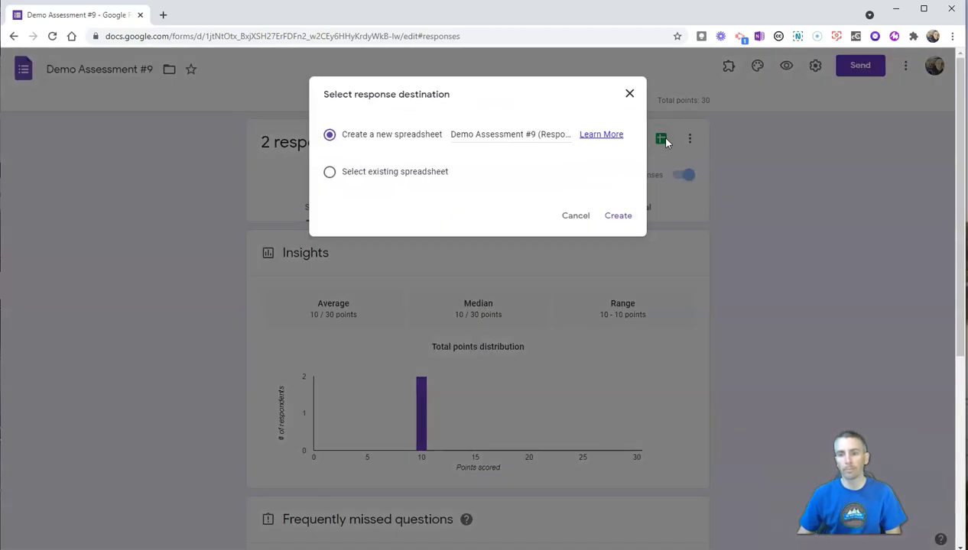
left_click(620, 216)
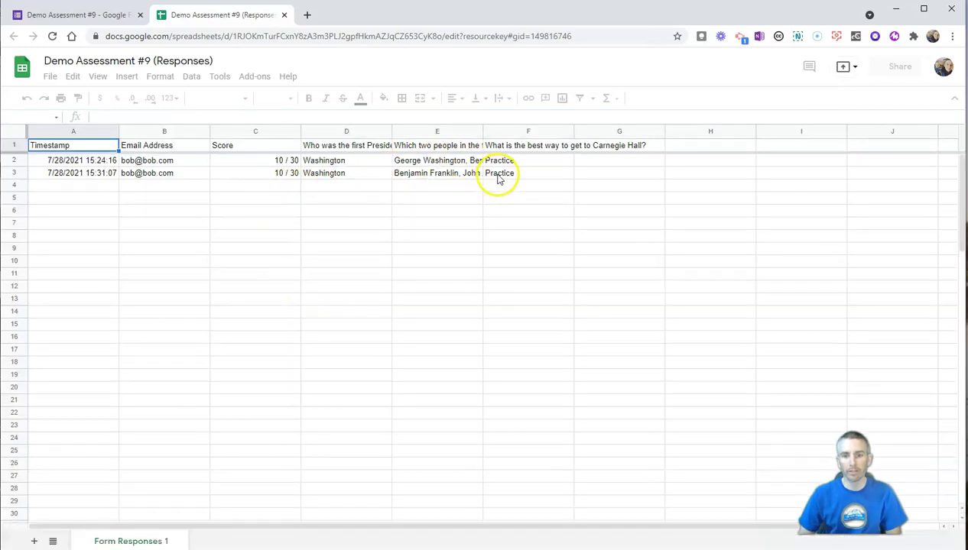
- Overwrite the score in C3 with 25/30, correcting an initial 20/30 entry
left_click(279, 174)
double_click(289, 172)
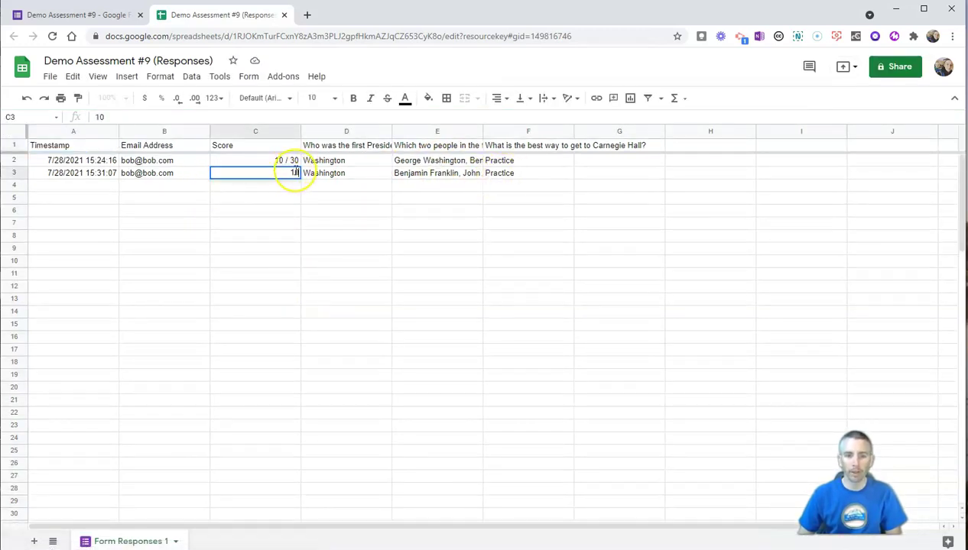
type("20/")
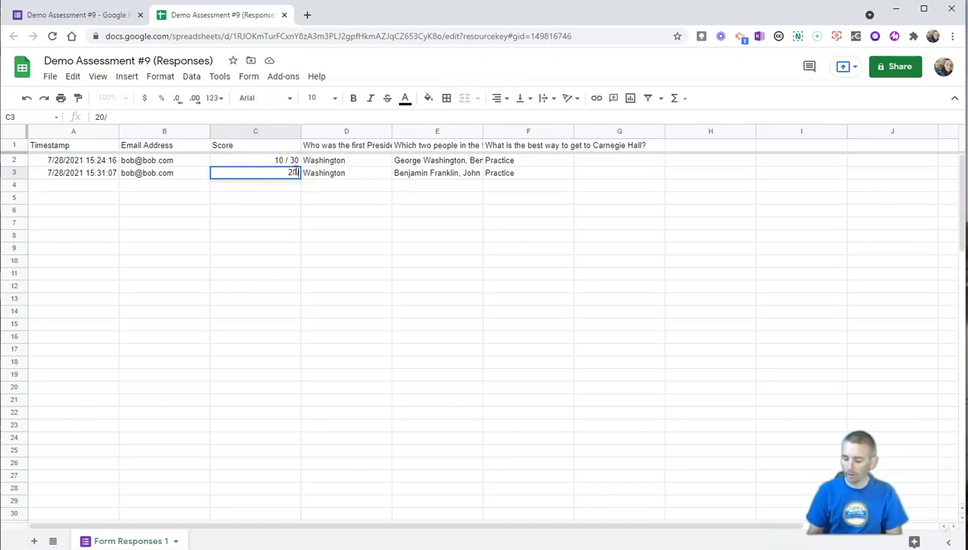
type("30")
left_click(280, 192)
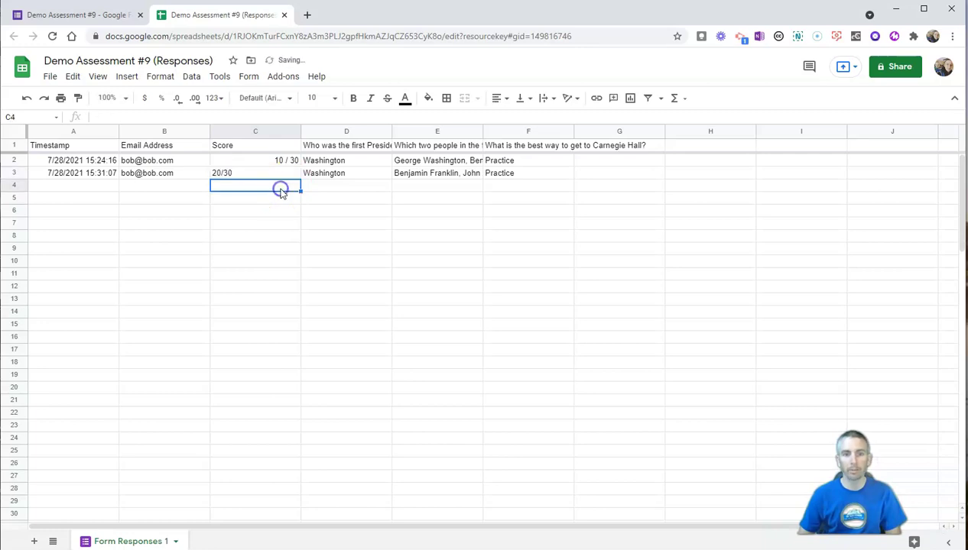
double_click(441, 174)
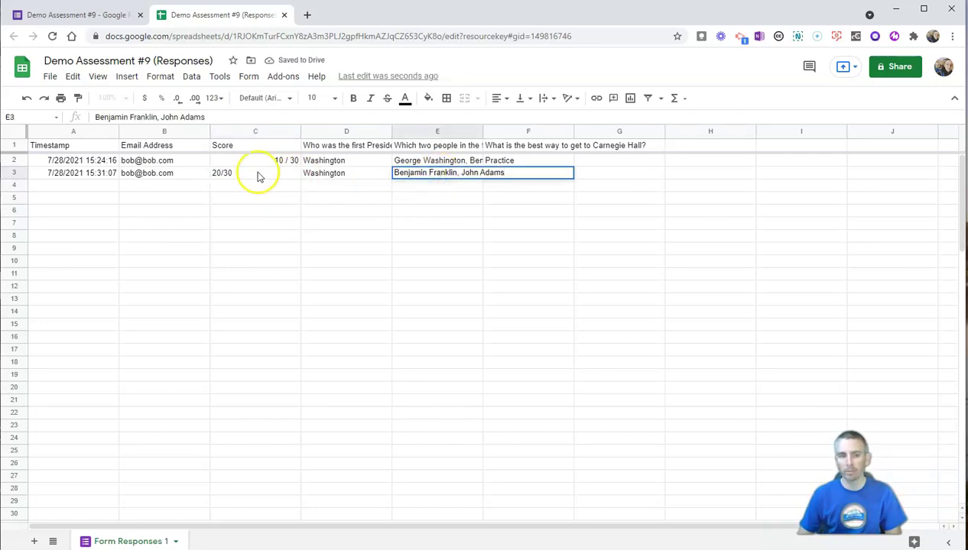
left_click(219, 174)
double_click(221, 172)
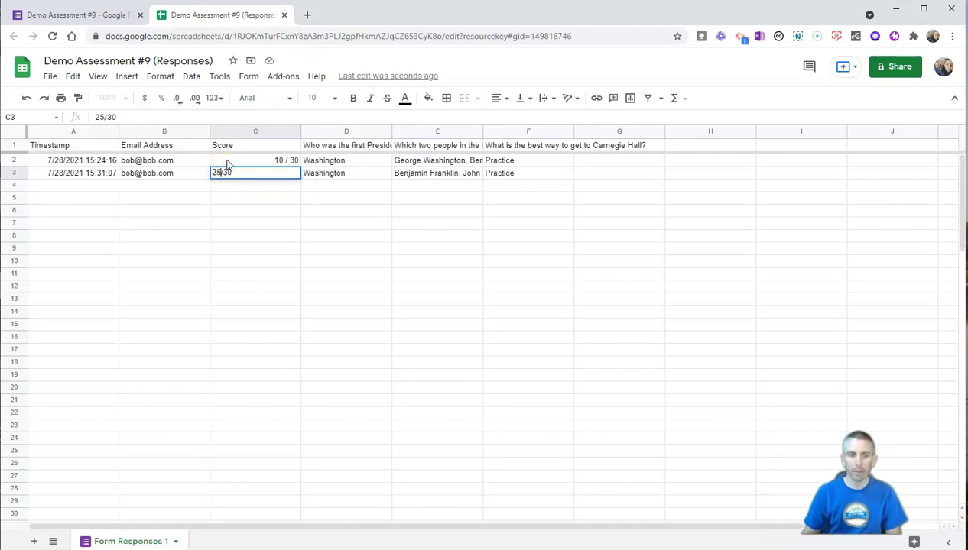
left_click(394, 174)
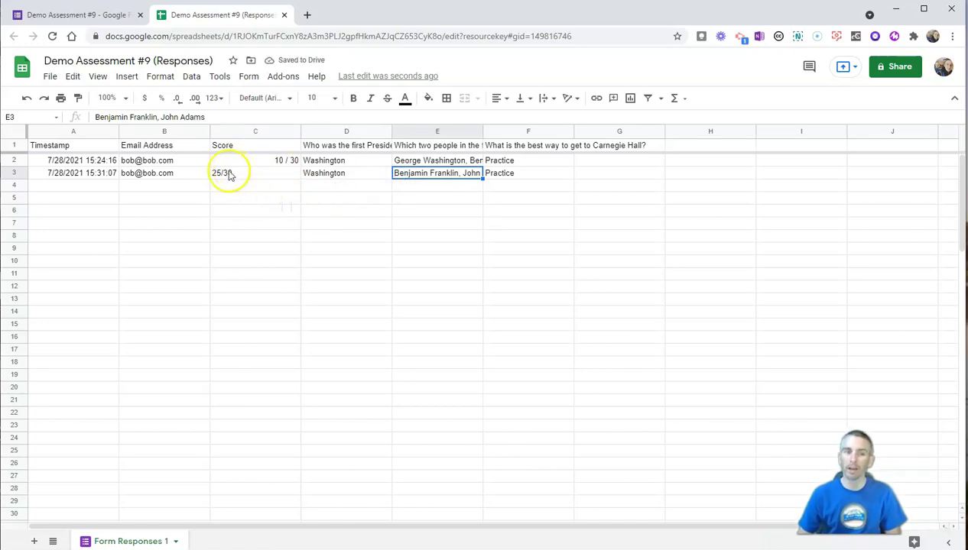
- Switch back to the Demo Assessment #9 form tab showing the 2-response summary
left_click(108, 15)
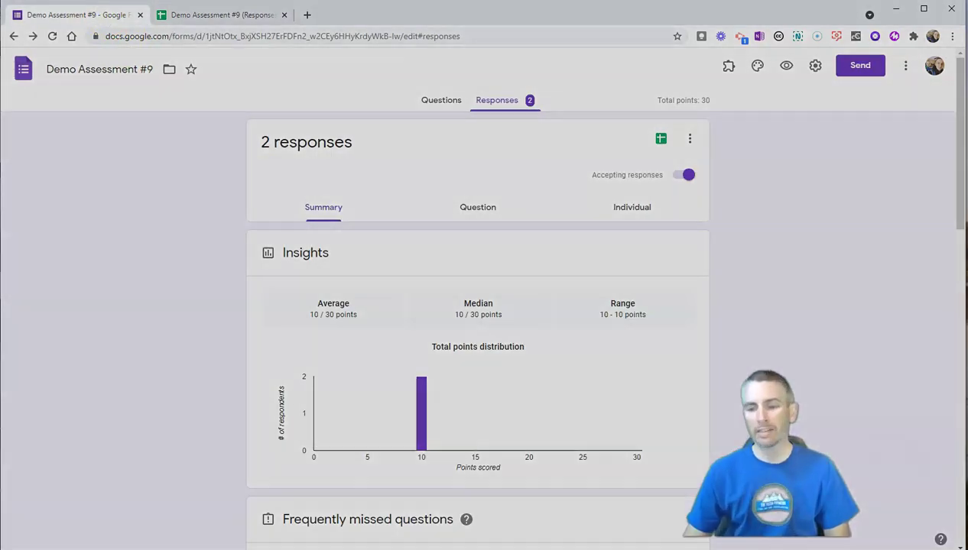